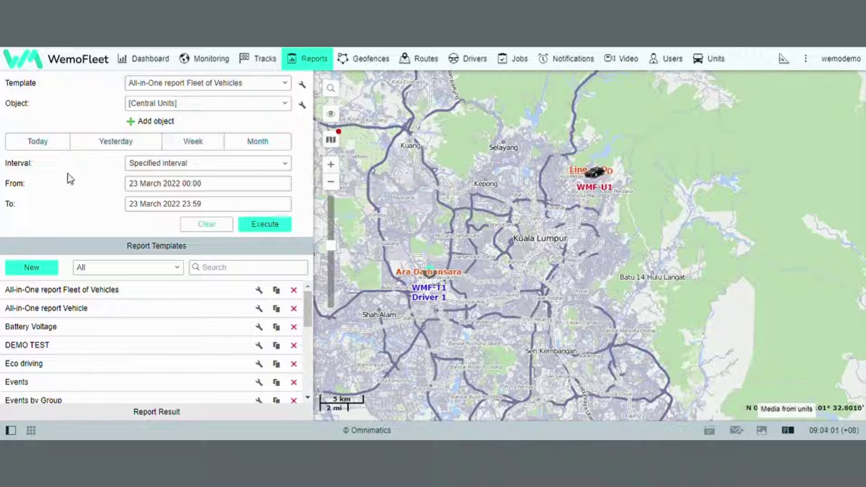
left_click(232, 83)
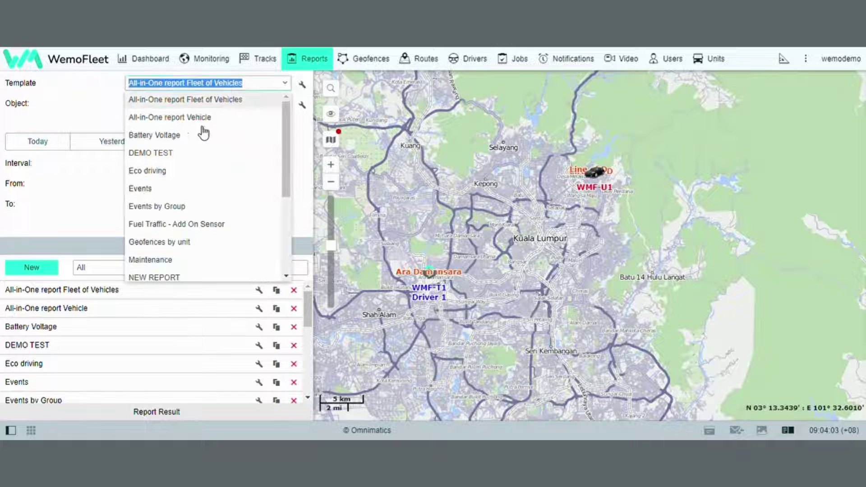
left_click(202, 132)
left_click(206, 83)
left_click(171, 203)
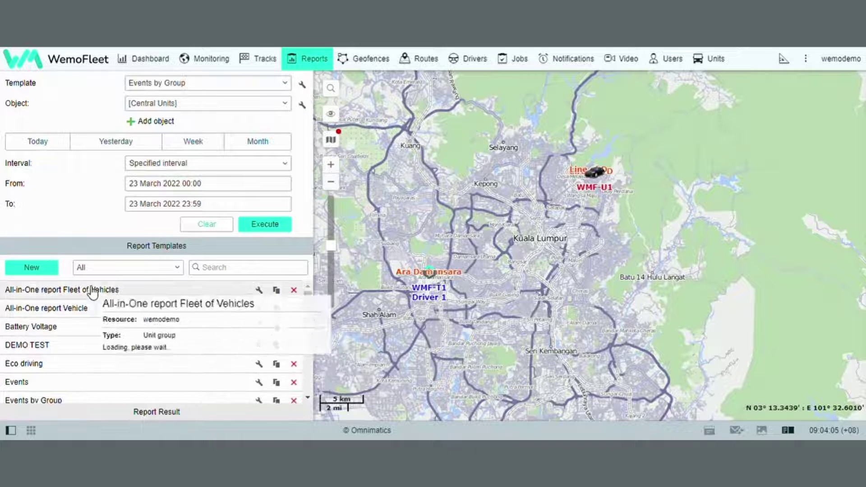
Step: Choose Trip group from the list of report templates
scroll(110, 323, "down", 1)
scroll(111, 323, "down", 5)
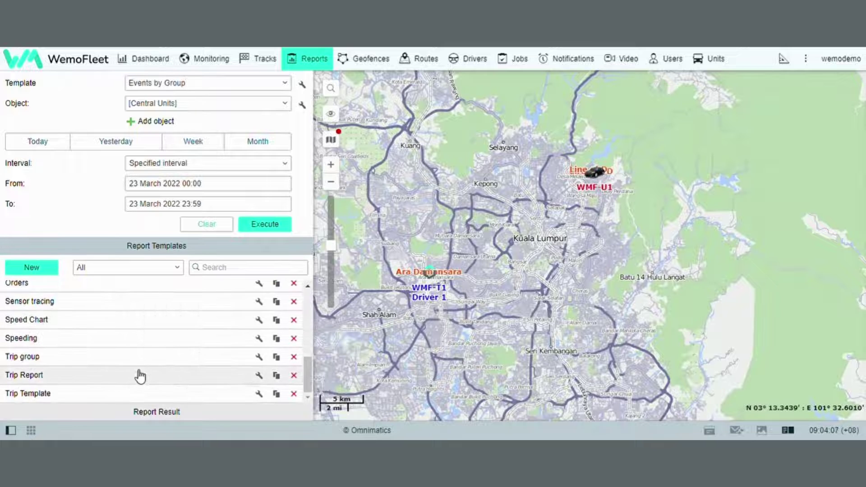
left_click(48, 363)
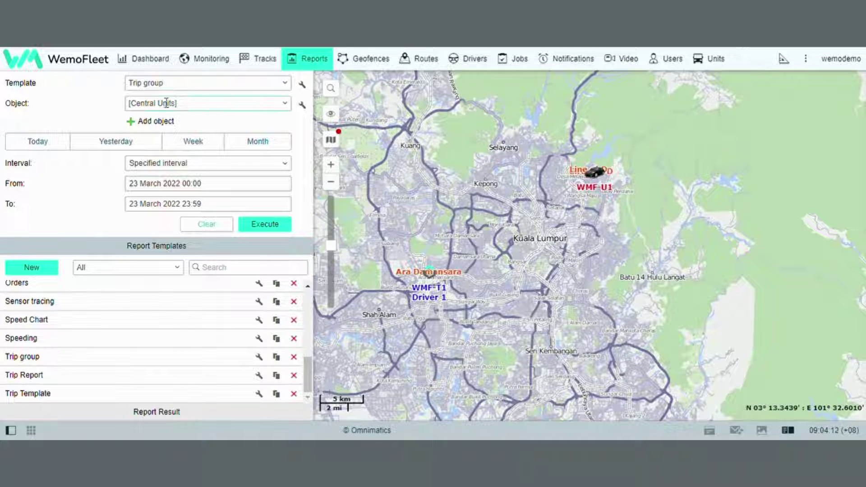
left_click(223, 110)
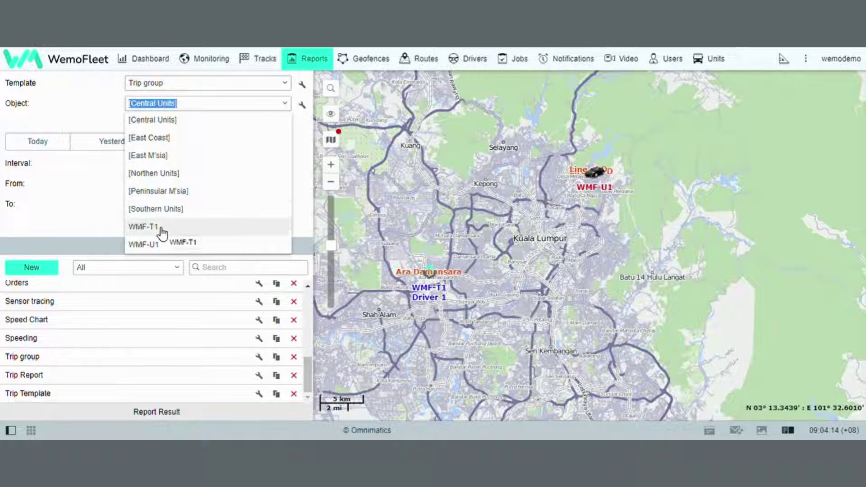
left_click(162, 228)
left_click(183, 106)
left_click(166, 136)
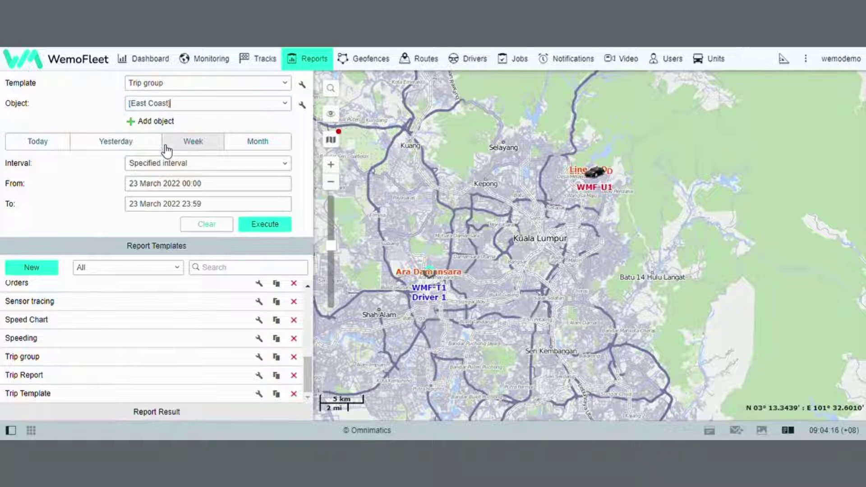
left_click(199, 108)
left_click(179, 170)
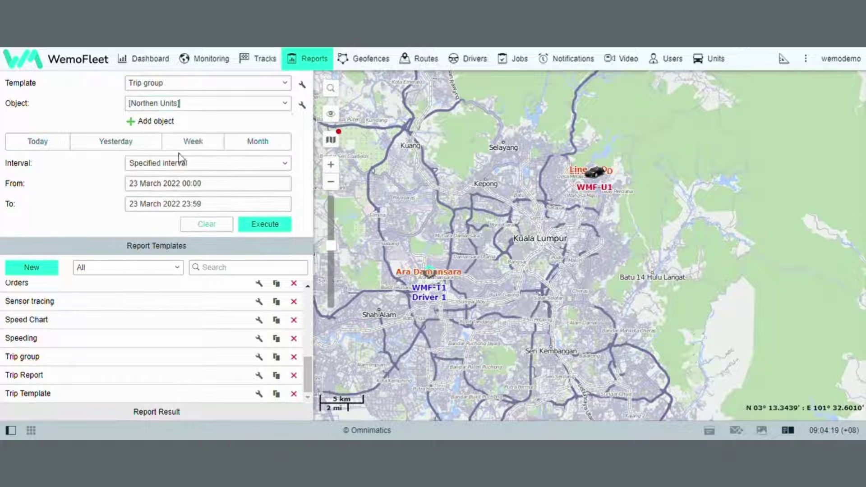
Step: Set the report object to WMF-T1 and add WMF-U1 as a second object
left_click(203, 106)
left_click(153, 227)
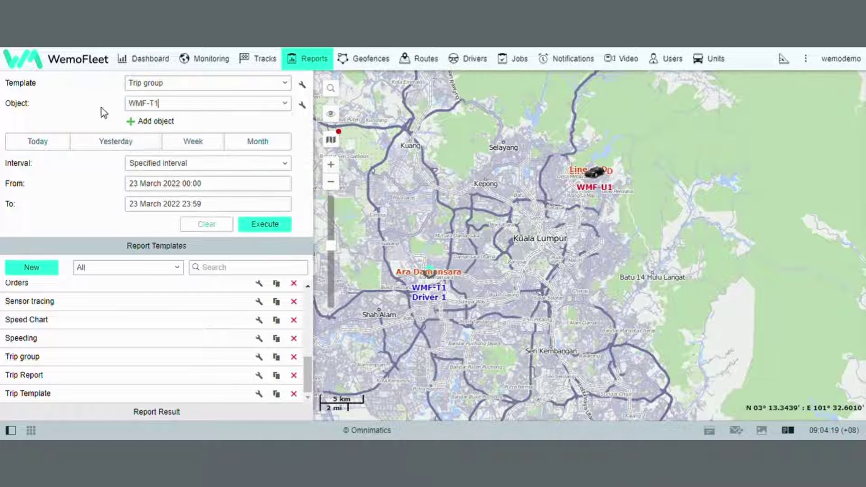
left_click(157, 121)
left_click(204, 128)
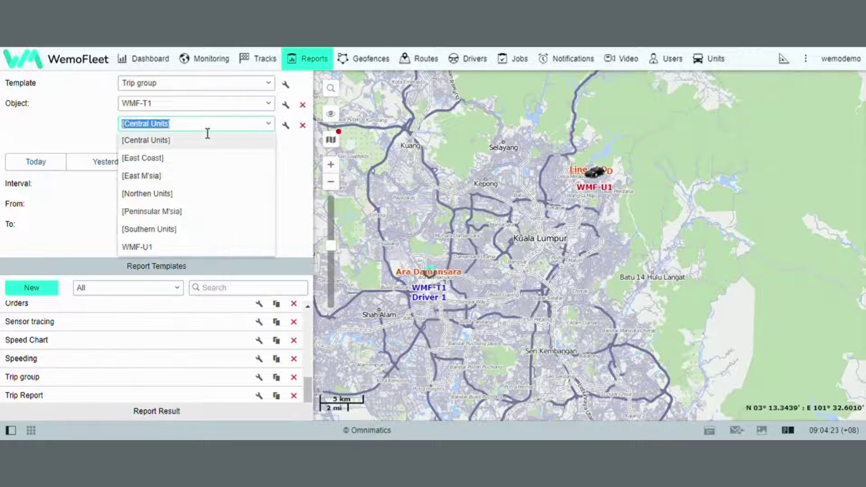
left_click(151, 245)
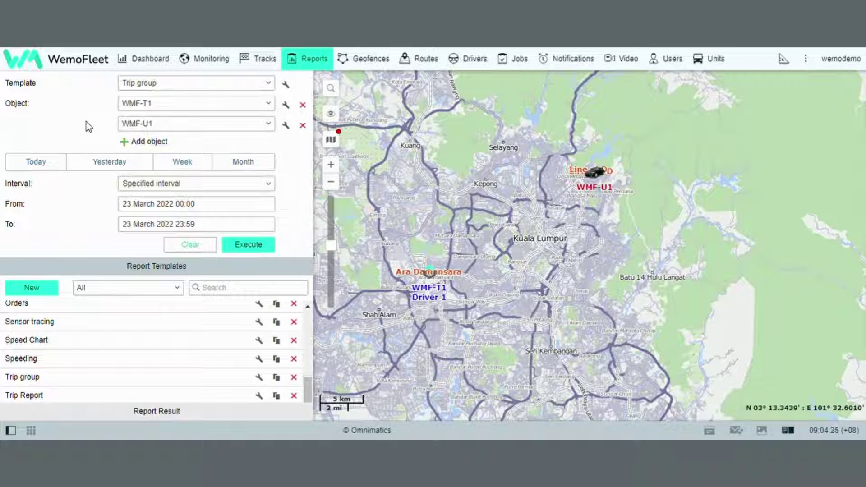
Step: Execute the report for 20 March 2022 from 00:00 to 23:59 and open its Trips result
left_click(218, 206)
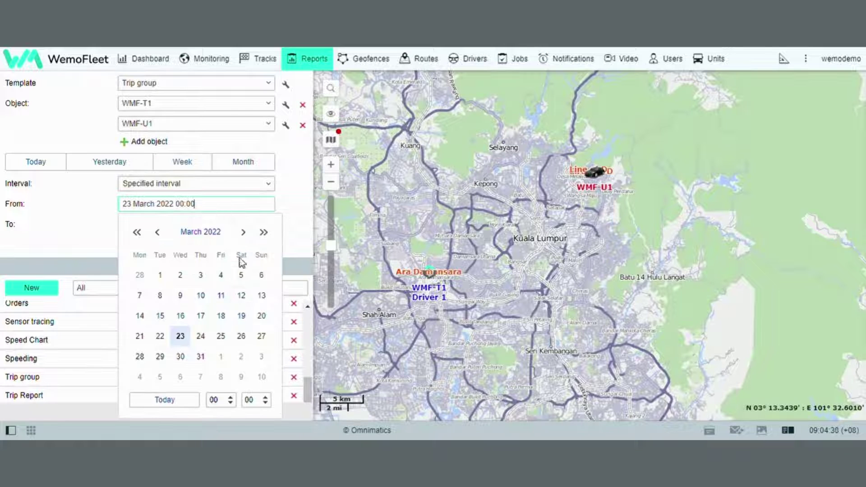
left_click(259, 315)
left_click(204, 227)
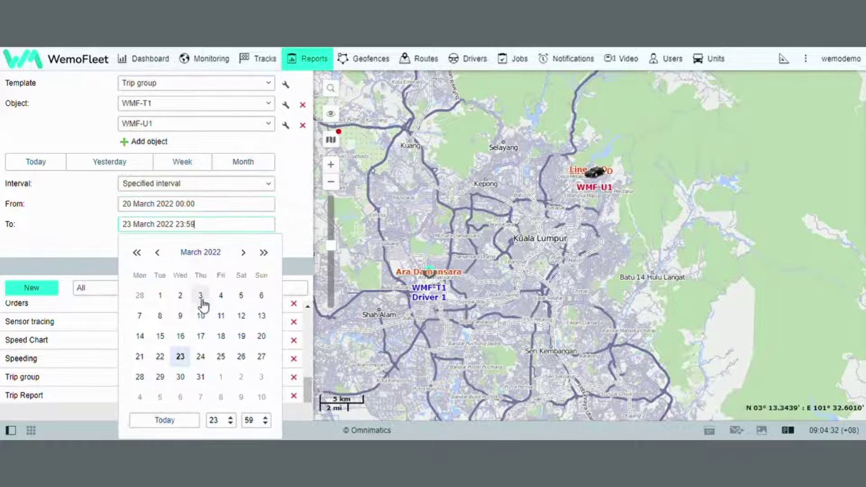
left_click(267, 339)
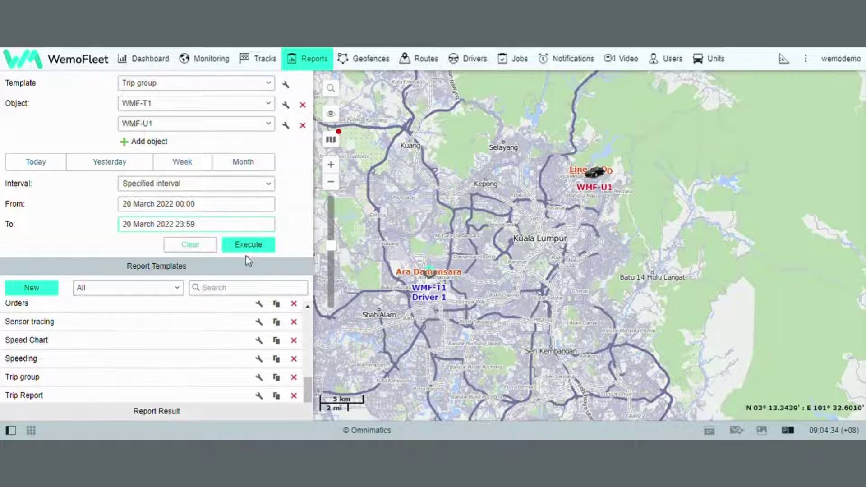
left_click(243, 245)
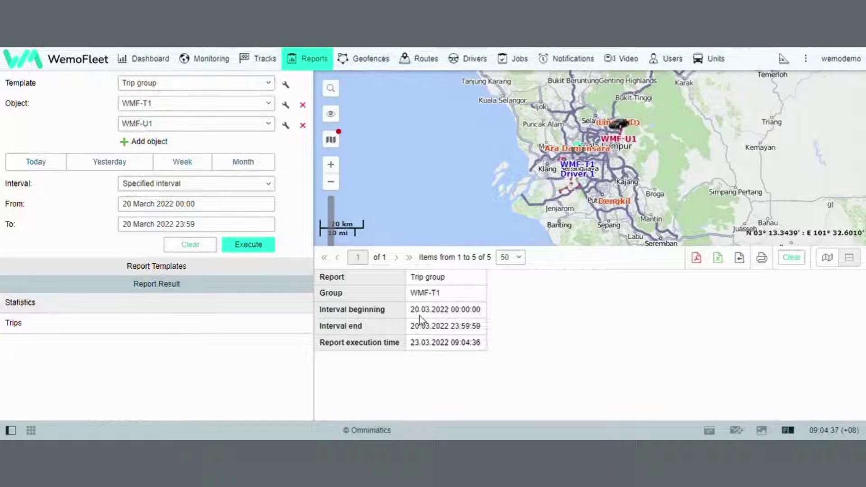
left_click(40, 328)
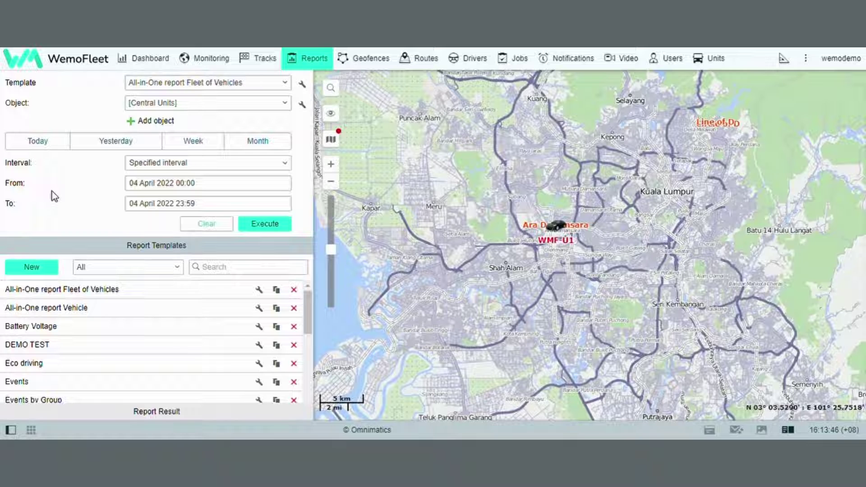
Step: Start a new report template named wemodemo with the type Unit
left_click(32, 268)
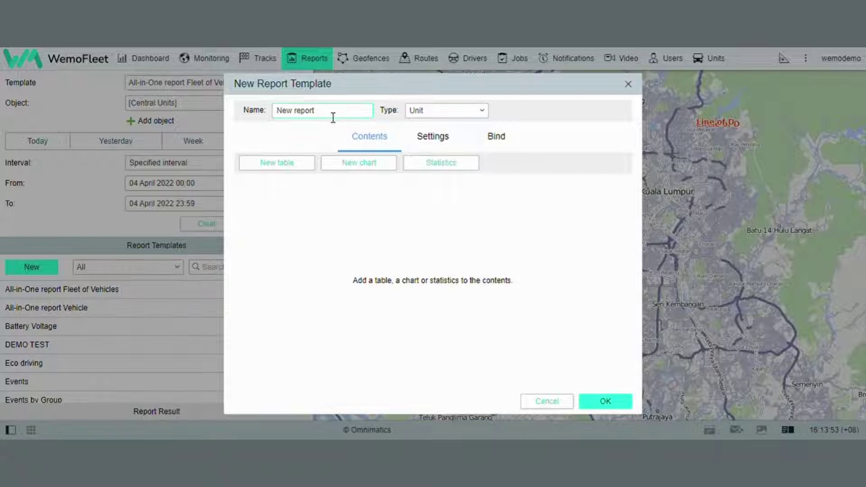
left_click_drag(332, 113, 231, 115)
type("wemodemo")
key("Tab")
left_click(455, 117)
left_click(436, 137)
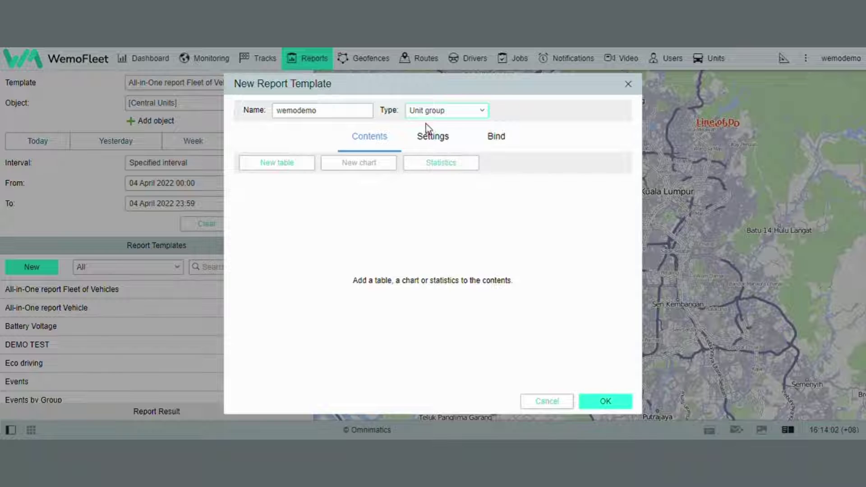
key("Up")
Step: Create a table of type Eco driving in the template and include the Violation and Value columns
left_click(280, 172)
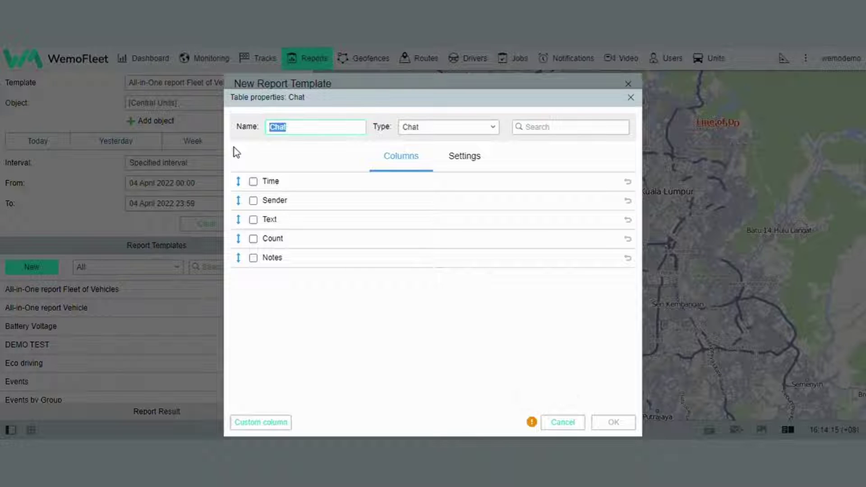
type("Eco Driving")
left_click(421, 134)
left_click(440, 217)
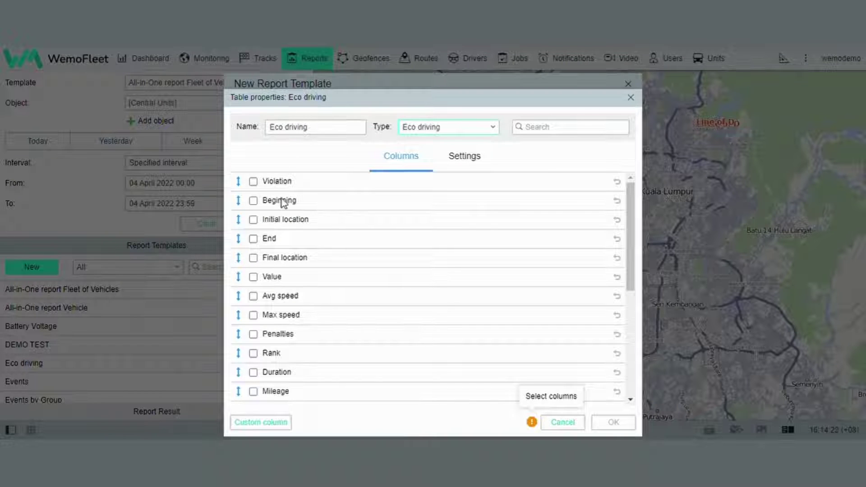
left_click(253, 182)
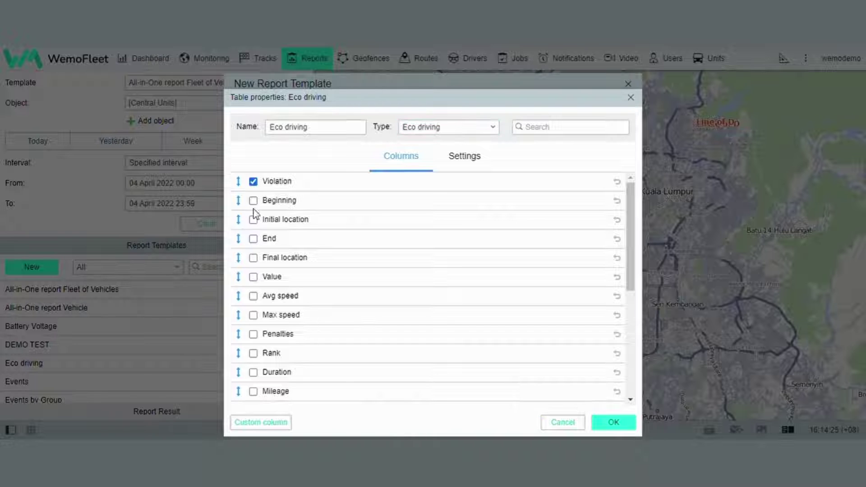
left_click(253, 277)
Step: Enable Detalization and Row numbering for the Eco driving table and save the table
left_click(474, 166)
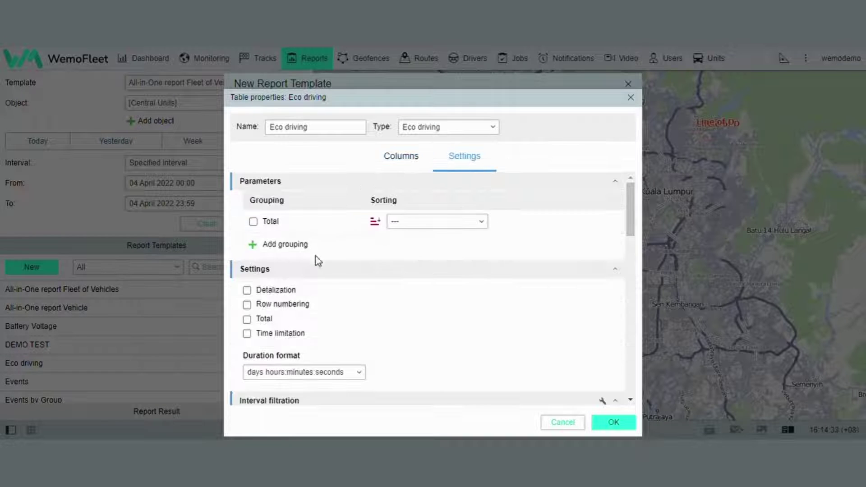
left_click(247, 290)
left_click(251, 305)
left_click(616, 422)
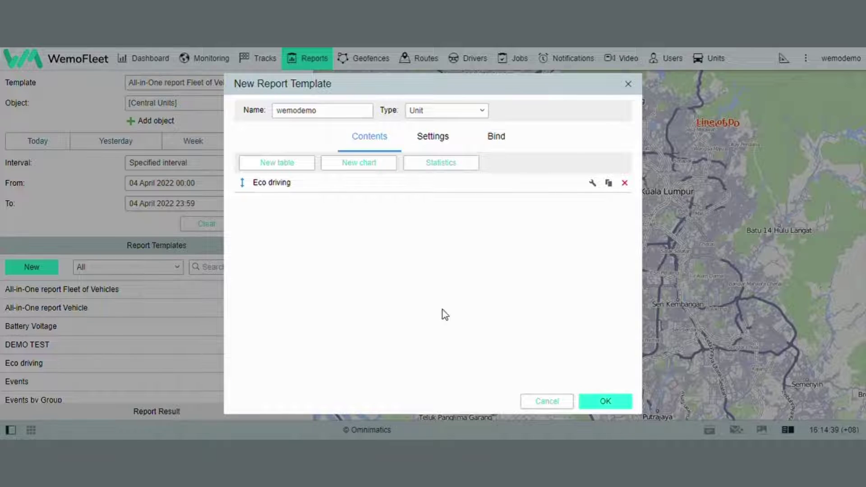
Step: Create a Regular chart named Speed Voltage that plots the Speed and Voltage data
left_click(353, 165)
double_click(279, 127)
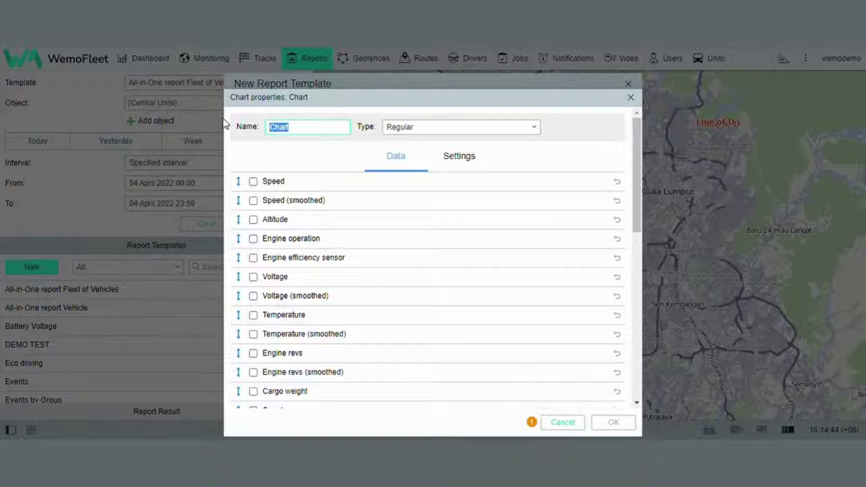
type("Speed Voltage")
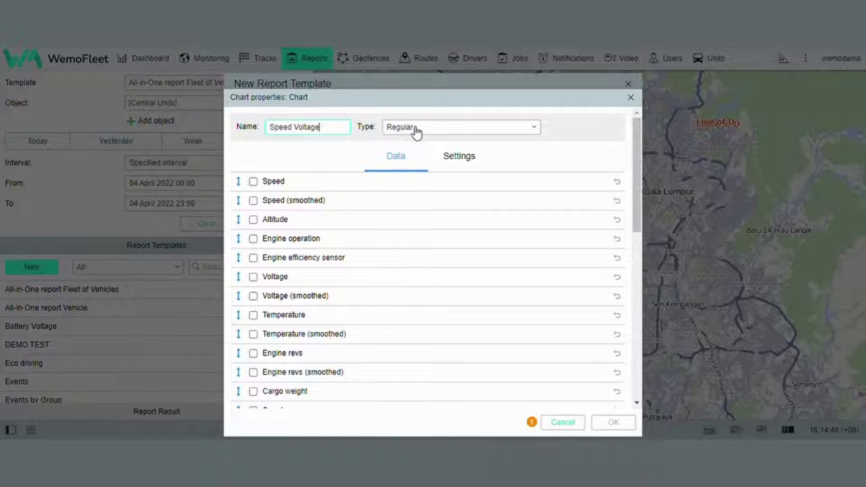
key("Tab")
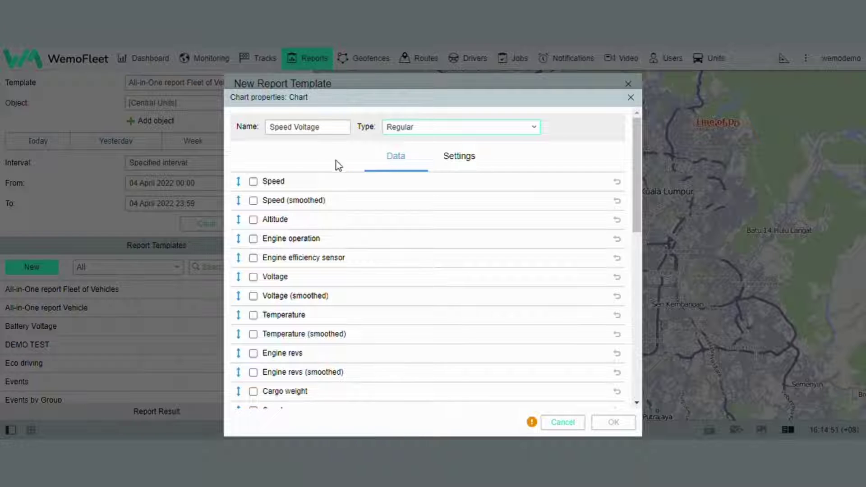
left_click(253, 181)
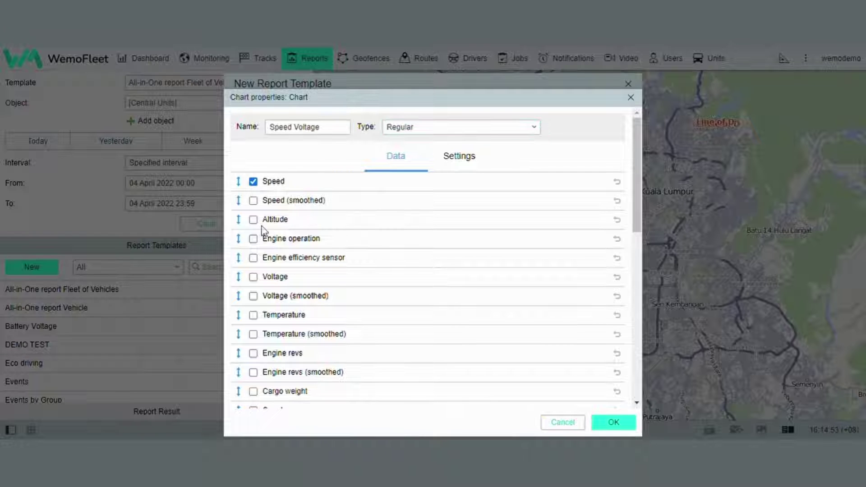
left_click(253, 276)
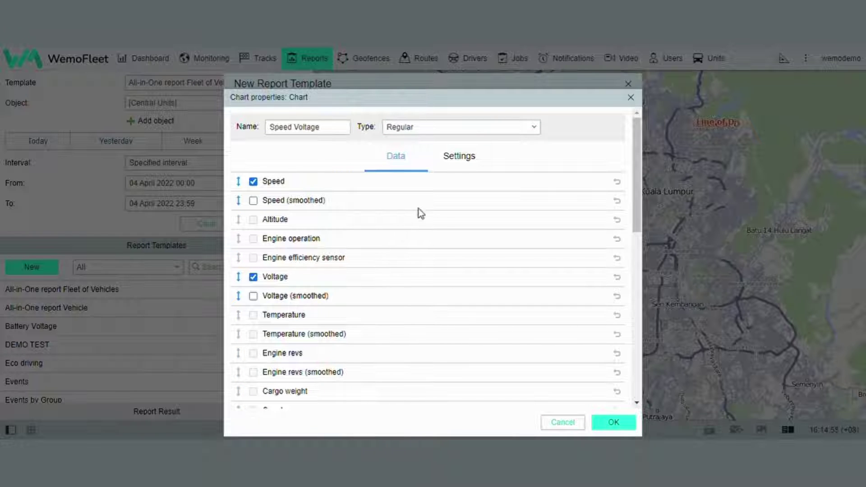
Step: Toggle the chart's Split sensors and Count from zero options on and back off, and save the chart
left_click(465, 165)
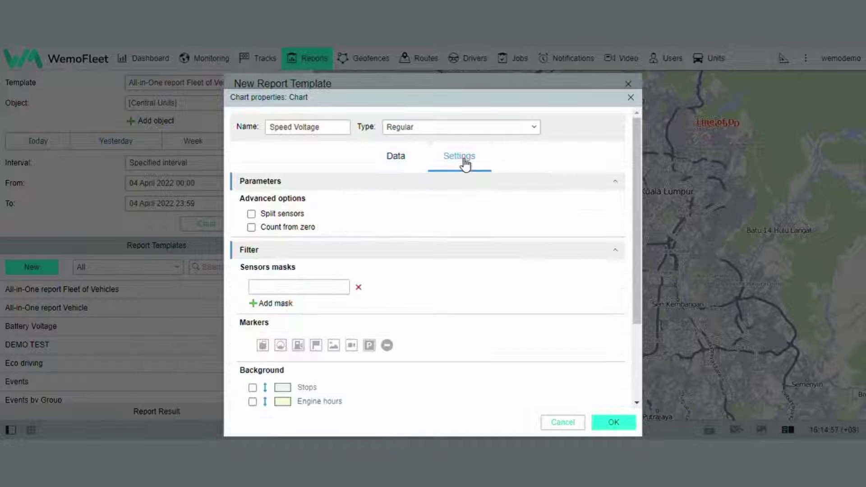
left_click(256, 214)
left_click(257, 216)
left_click(256, 228)
left_click(256, 228)
left_click(614, 423)
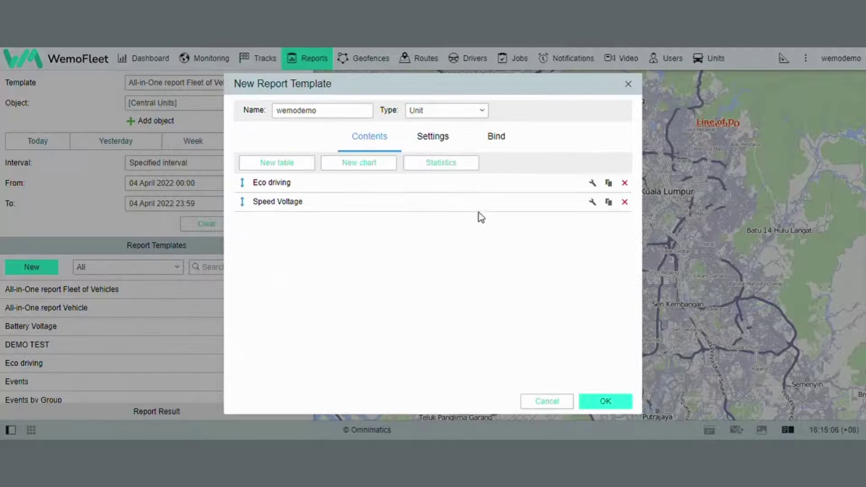
Step: Add statistics with the Report, Unit and Report execution time rows, and save the wemodemo template
left_click(450, 175)
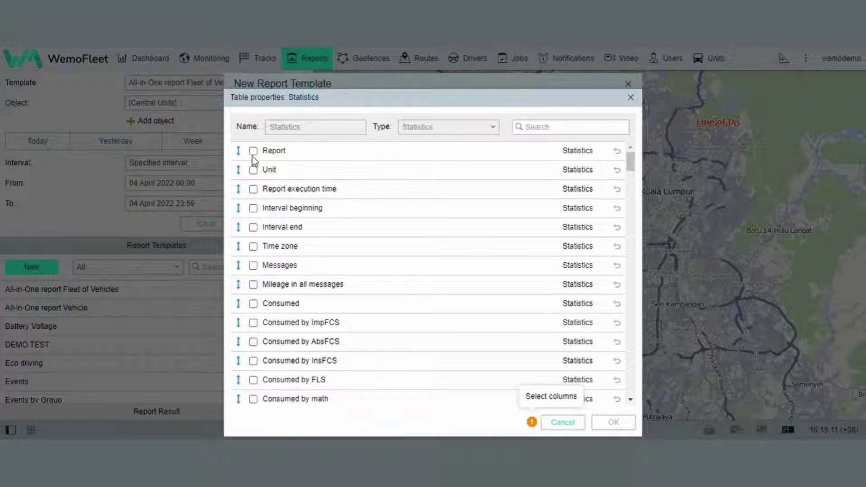
left_click(253, 151)
left_click(253, 170)
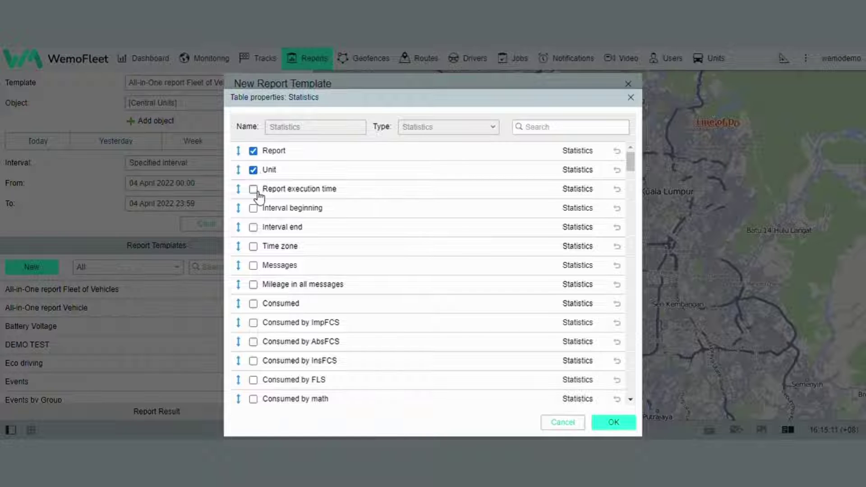
left_click(253, 189)
left_click(613, 422)
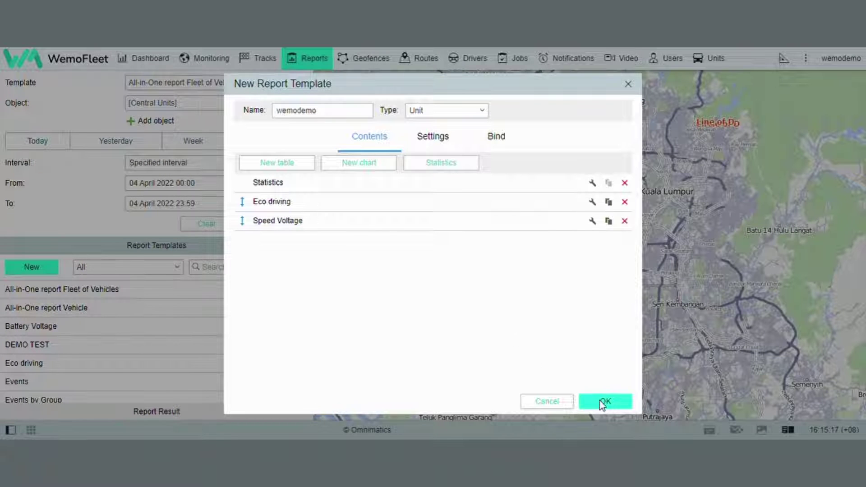
left_click(604, 403)
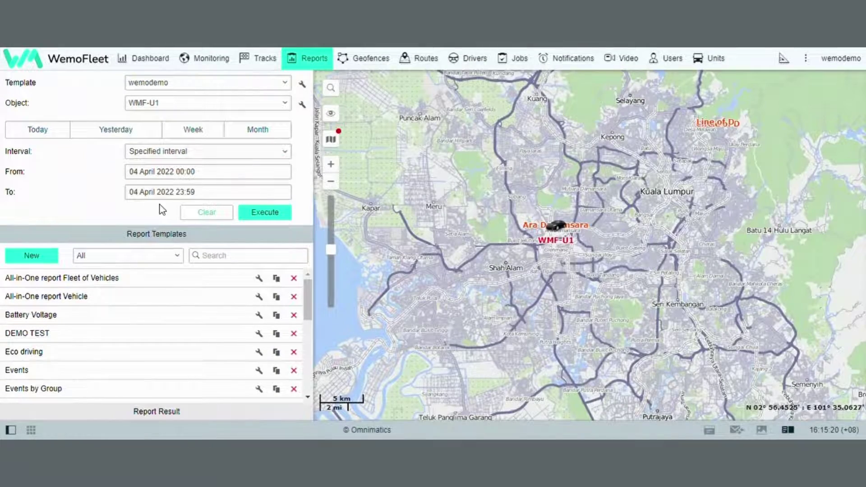
Step: Execute the wemodemo report for WMF-U1 and open its Eco driving result
left_click(247, 216)
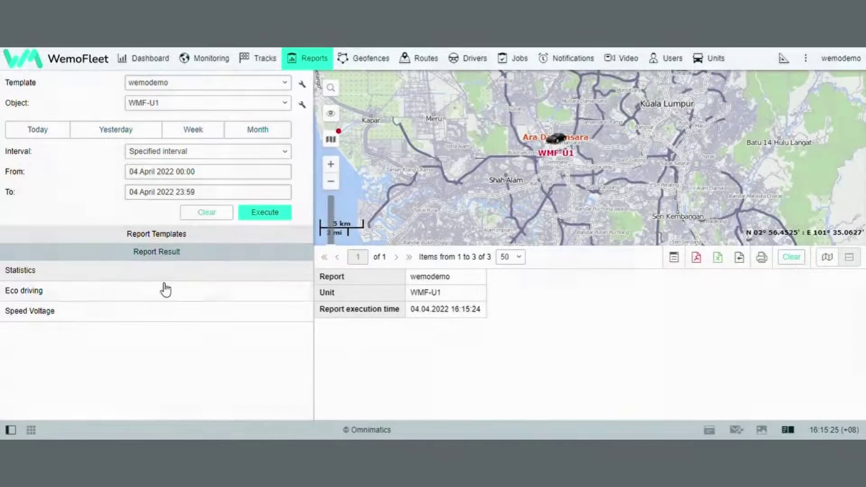
left_click(73, 294)
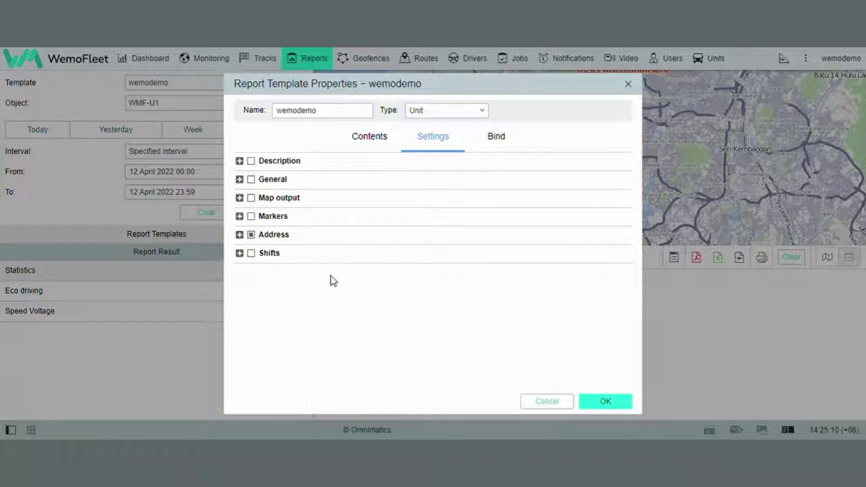
Step: Add the description "WemoFleet Report" to the wemodemo template's settings
left_click(239, 161)
left_click(291, 186)
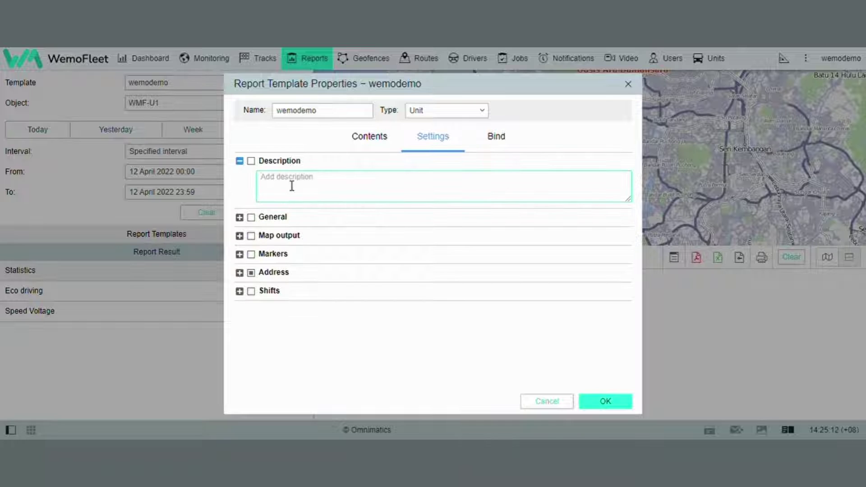
type("W")
type("leet Report")
left_click(239, 161)
Step: In the template's General settings, enable Mileage from trips only and set the date format to MM-dd-yyyy
left_click(240, 179)
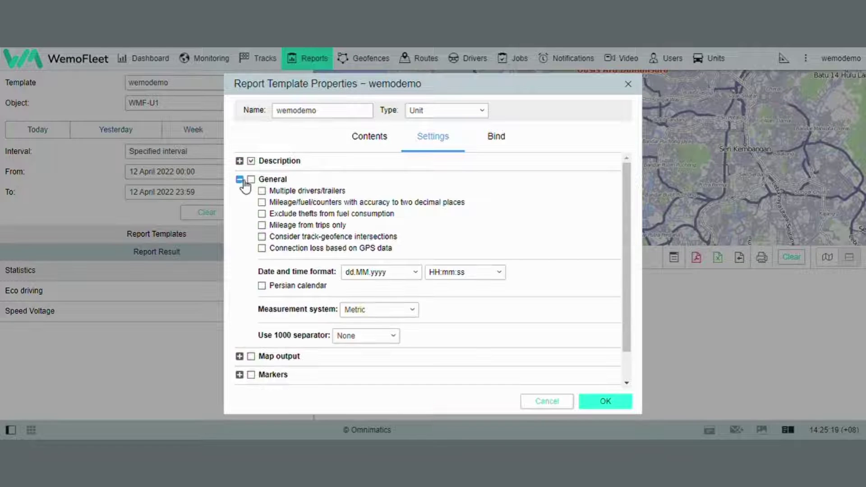
left_click(262, 225)
mouse_move(401, 272)
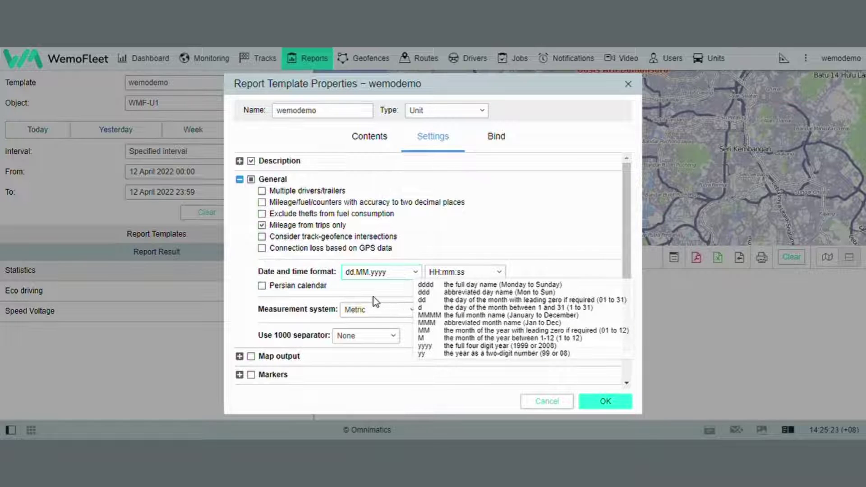
key("Down")
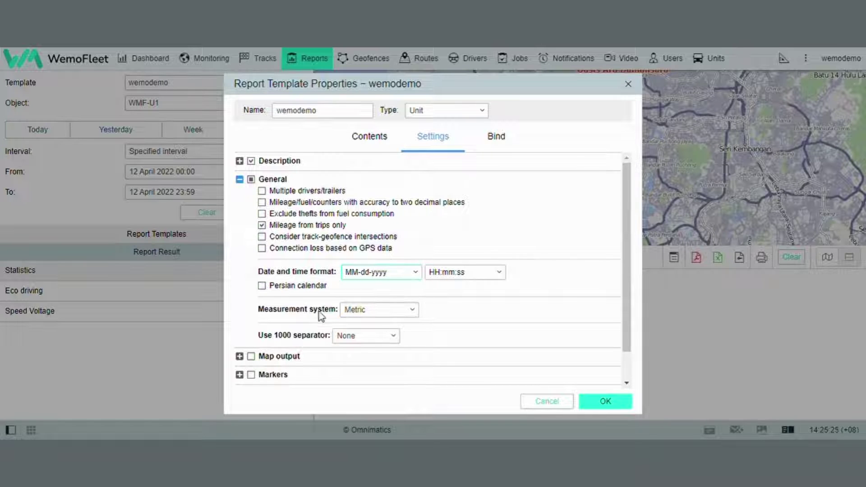
left_click(239, 179)
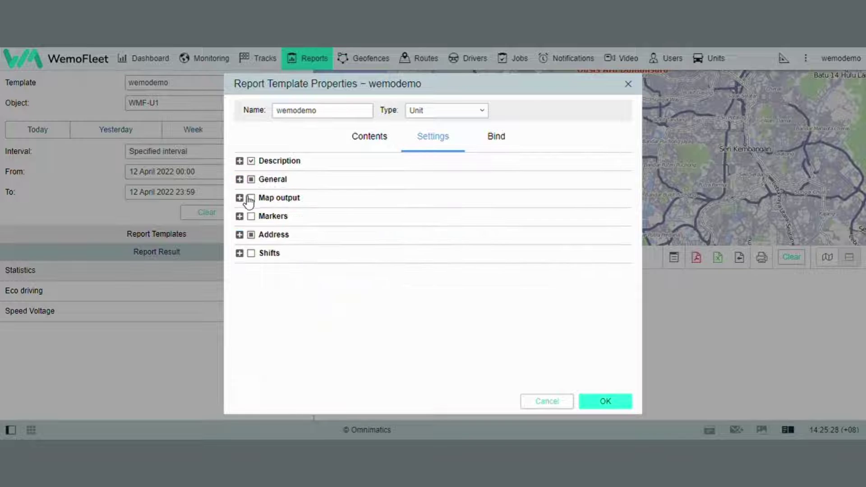
Step: In the Map output settings, enable Group icons, Render geofences and Trip routes, and change the heat map data source
left_click(239, 198)
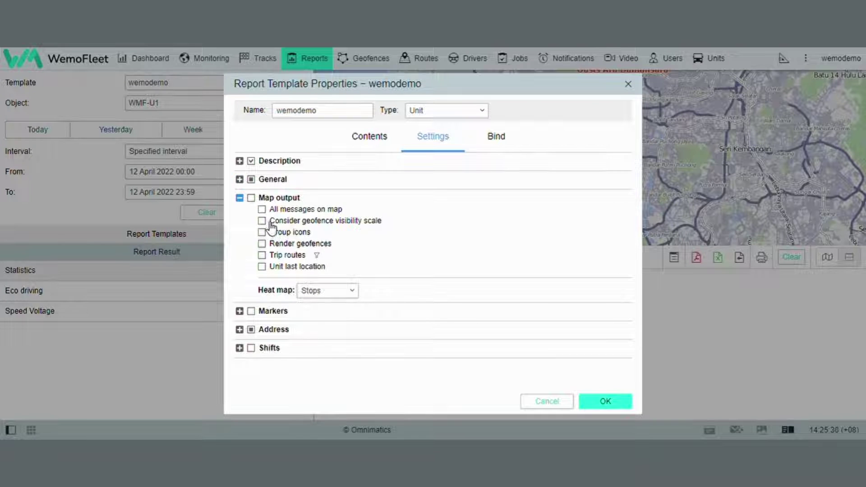
left_click(262, 255)
left_click(261, 244)
scroll(343, 293, "up", 2)
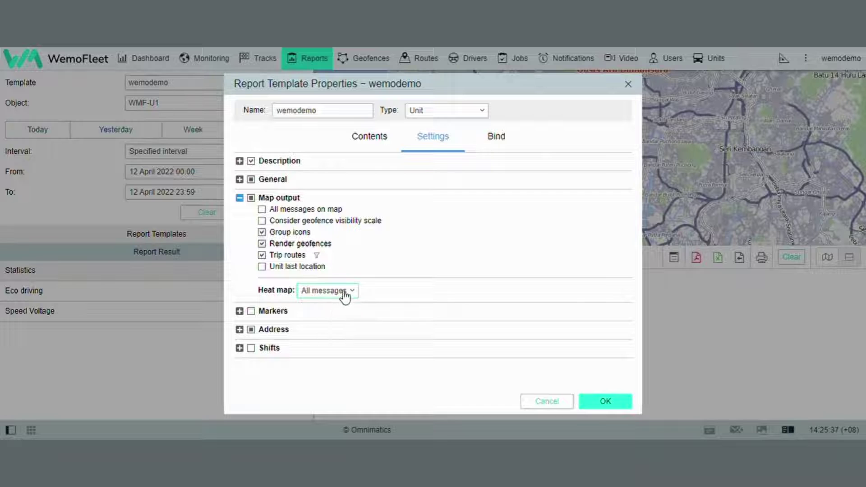
scroll(331, 294, "down", 1)
key("Down")
left_click(241, 198)
Step: Enable Event markers, Stop markers and Marker numbering in the template's Markers settings
left_click(240, 217)
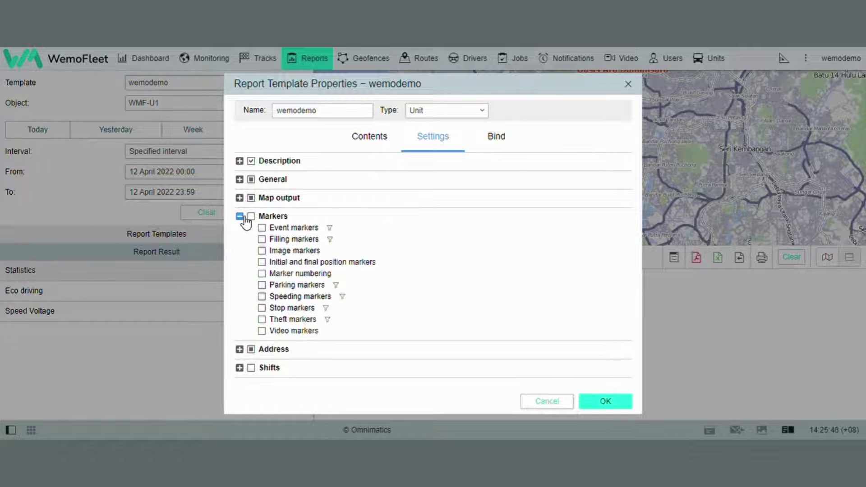
left_click(262, 227)
left_click(261, 309)
left_click(261, 273)
Step: Filter the stop markers by a minimum duration of 00:00:15
left_click(325, 309)
left_click(248, 184)
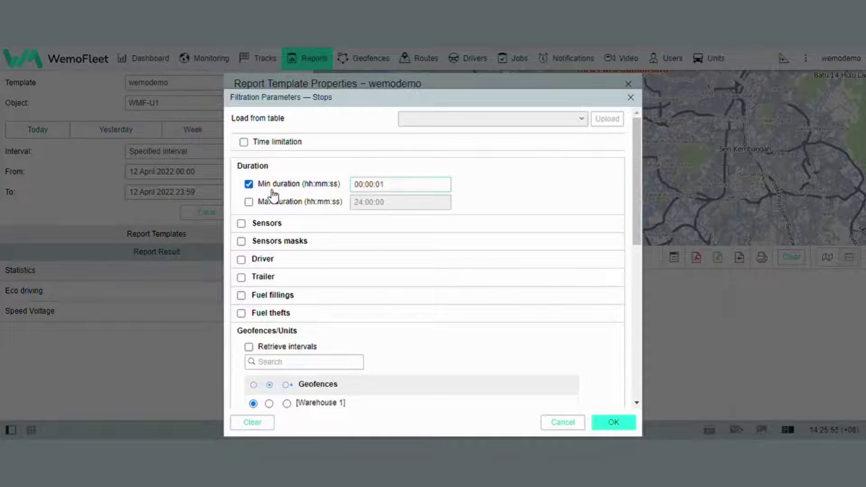
left_click(395, 190)
key("BackSpace")
key("BackSpace")
type("15")
left_click(614, 423)
left_click(239, 216)
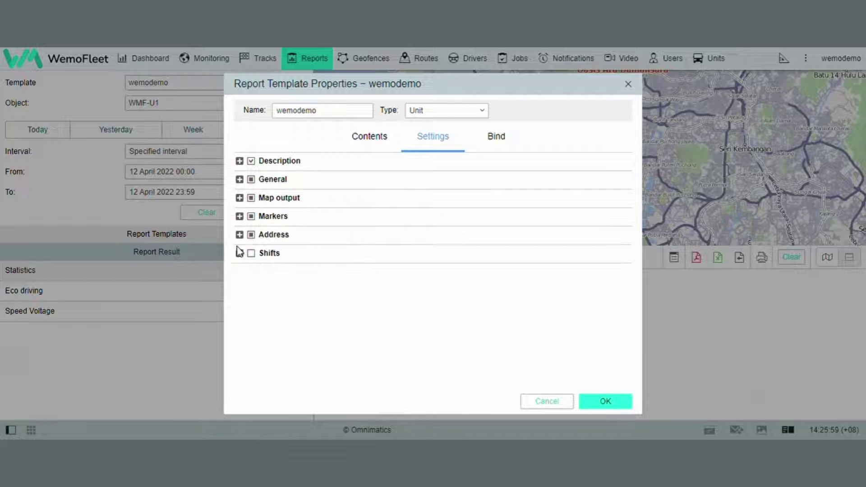
Step: Format addresses as House, Street and City in that order, and enable using geofences for addresses
left_click(239, 235)
left_click(273, 247)
left_click(273, 260)
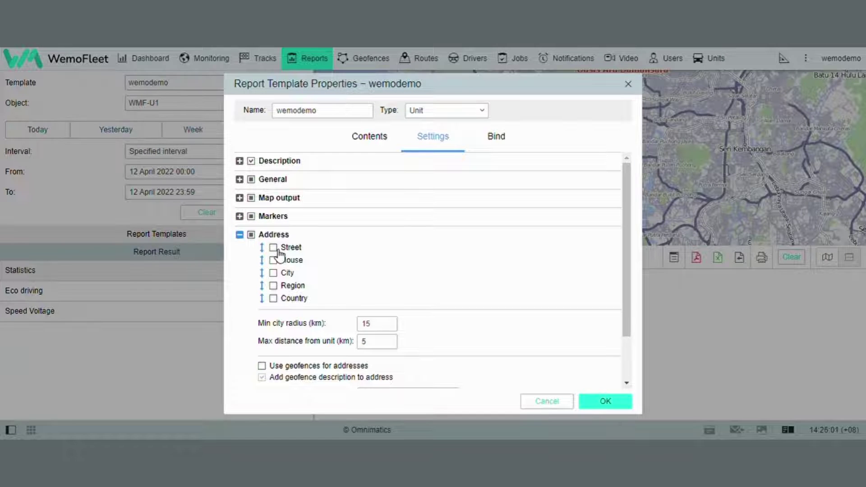
left_click(273, 273)
left_click_drag(261, 260, 265, 249)
scroll(481, 332, "down", 2)
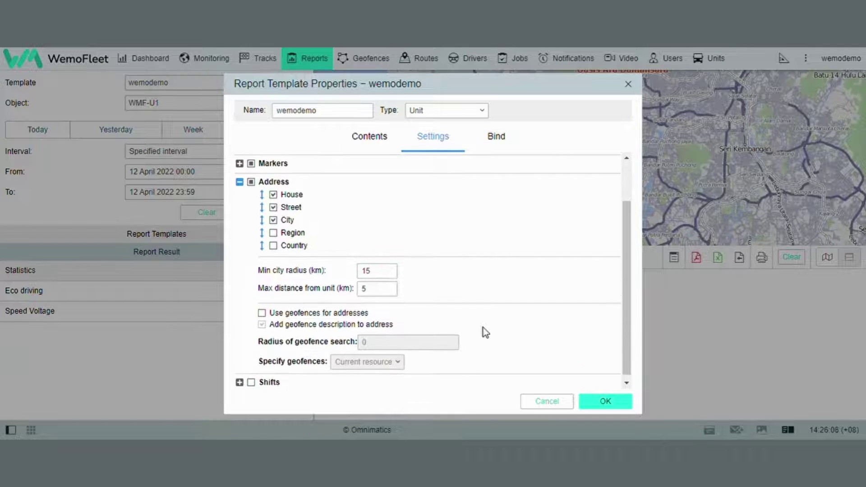
left_click(263, 311)
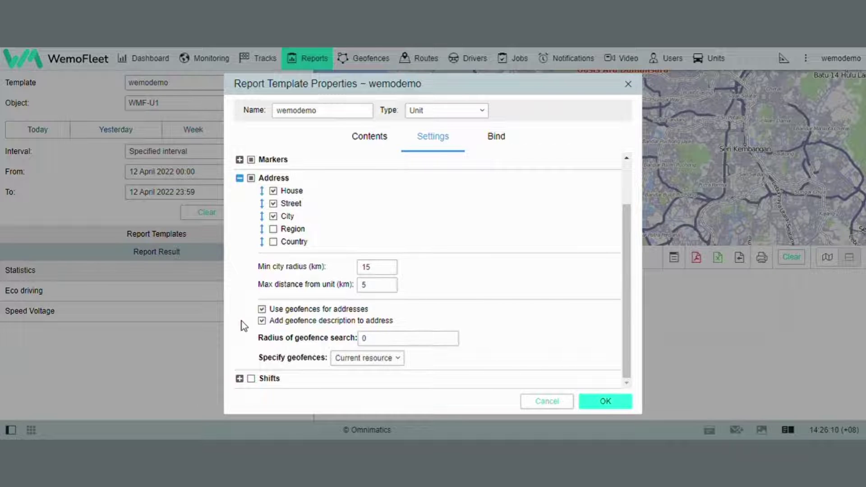
left_click(240, 179)
Step: Set the hours of Shift1 to 09:00–18:00 in the template's Shifts settings
left_click(240, 253)
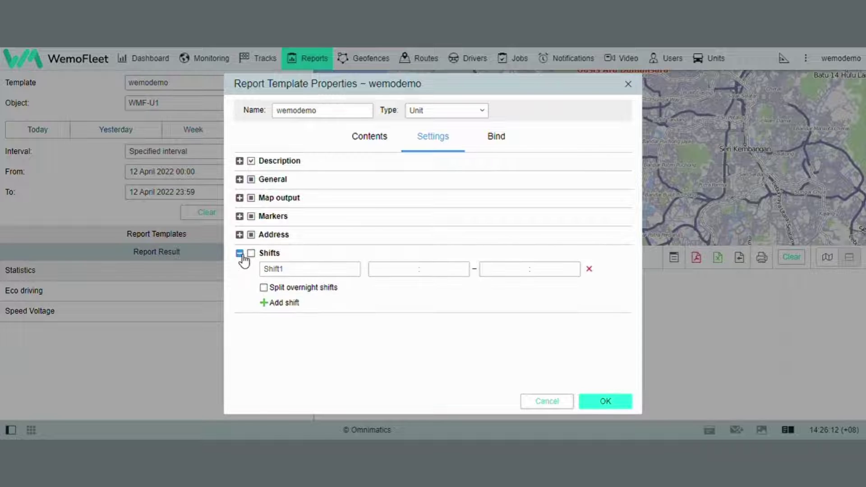
left_click(413, 272)
type("09001800")
left_click(333, 330)
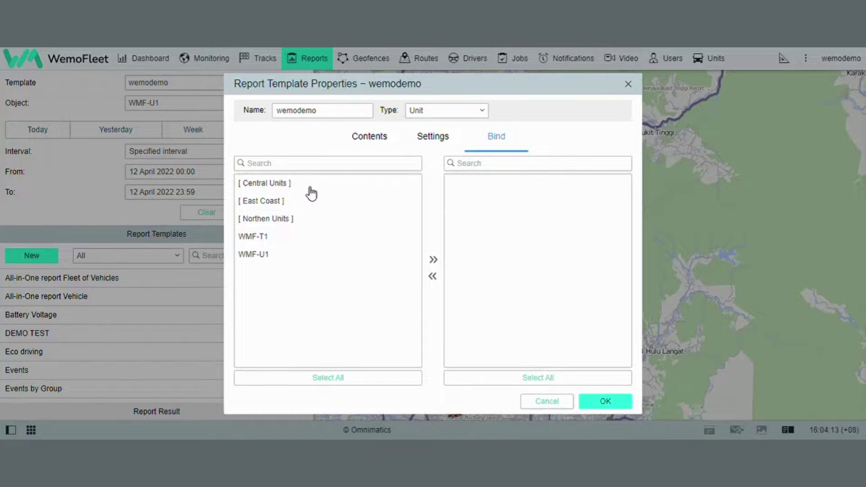
Step: Bind the Central Units group and the WMF-U1 unit to the template
left_click(295, 188)
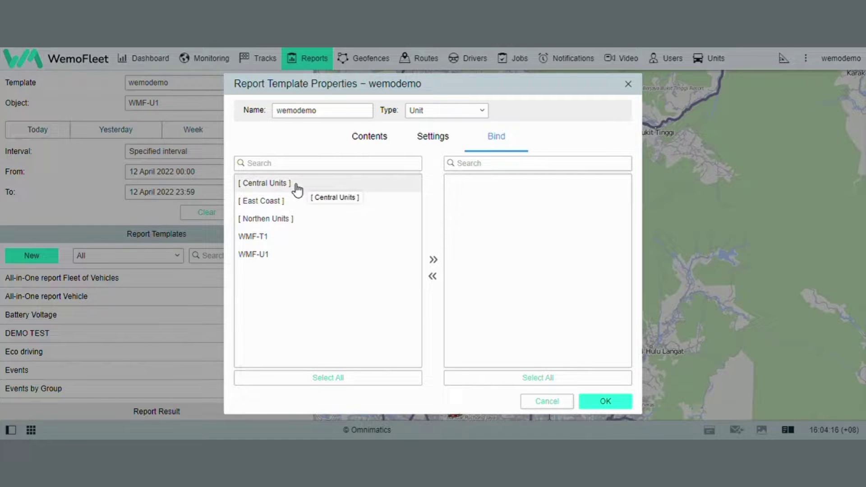
left_click(263, 255)
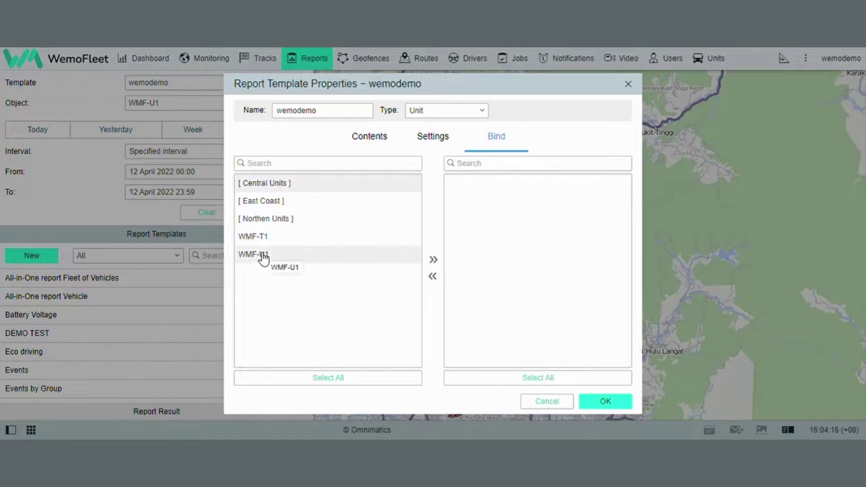
left_click(435, 260)
Step: Remove the Central Units group from the template's bound objects and save the template
left_click(468, 189)
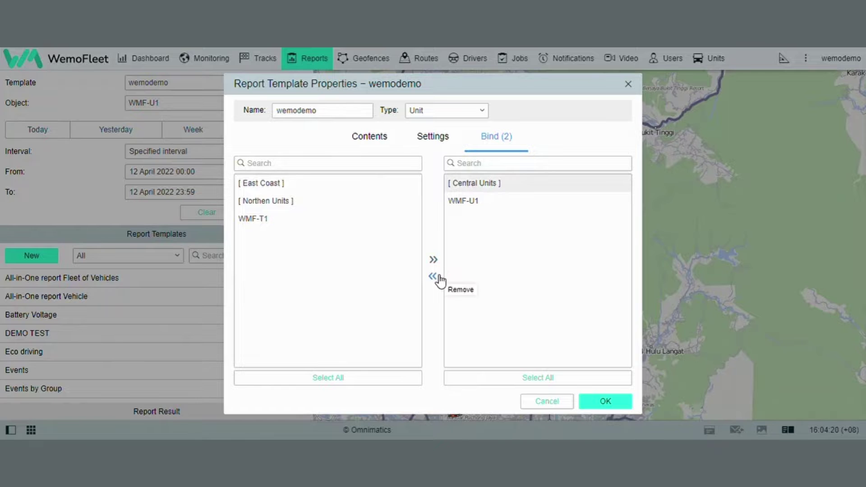
left_click(433, 276)
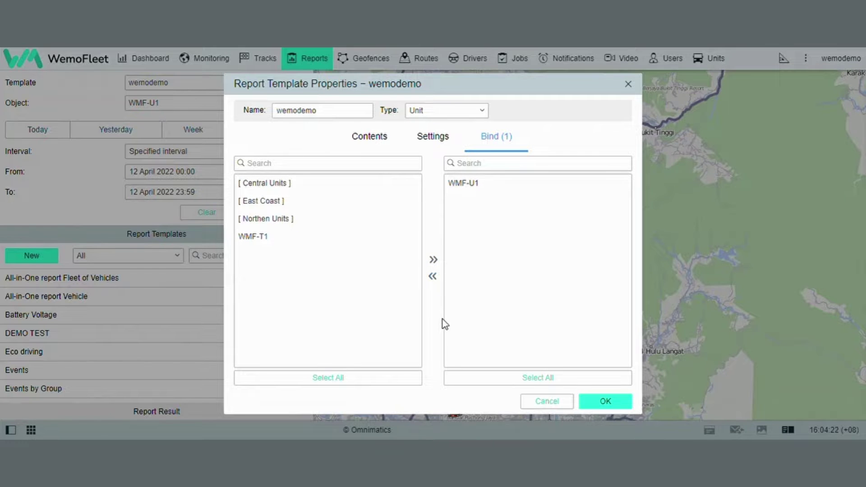
left_click(598, 403)
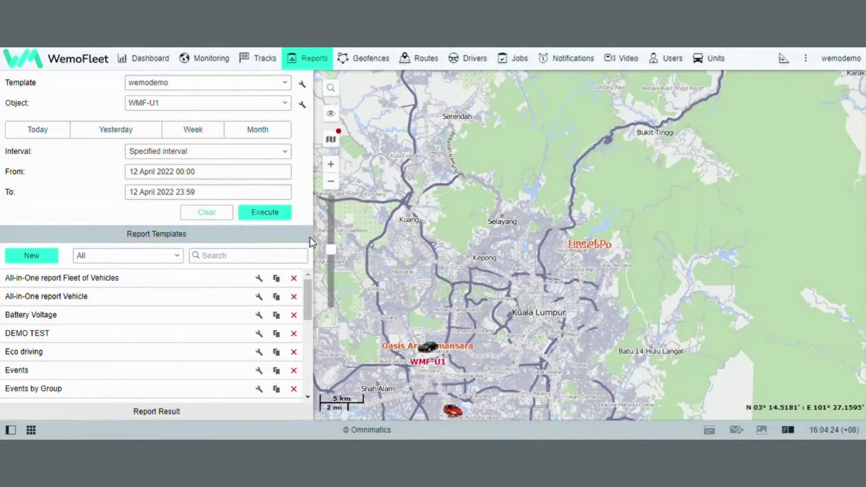